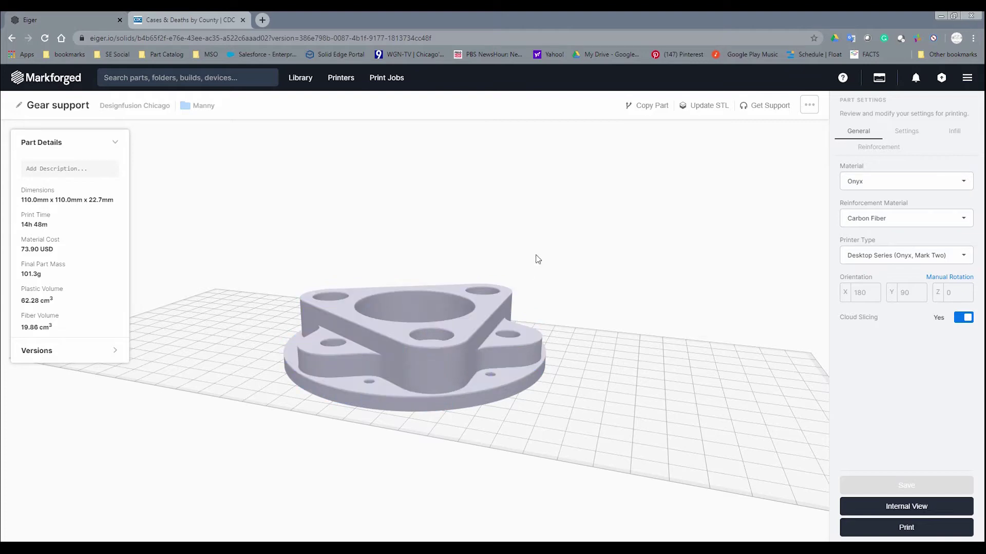
- Keep Carbon Fiber as the gear support's reinforcement and show its layer, scale and support settings
drag(544, 242, 556, 260)
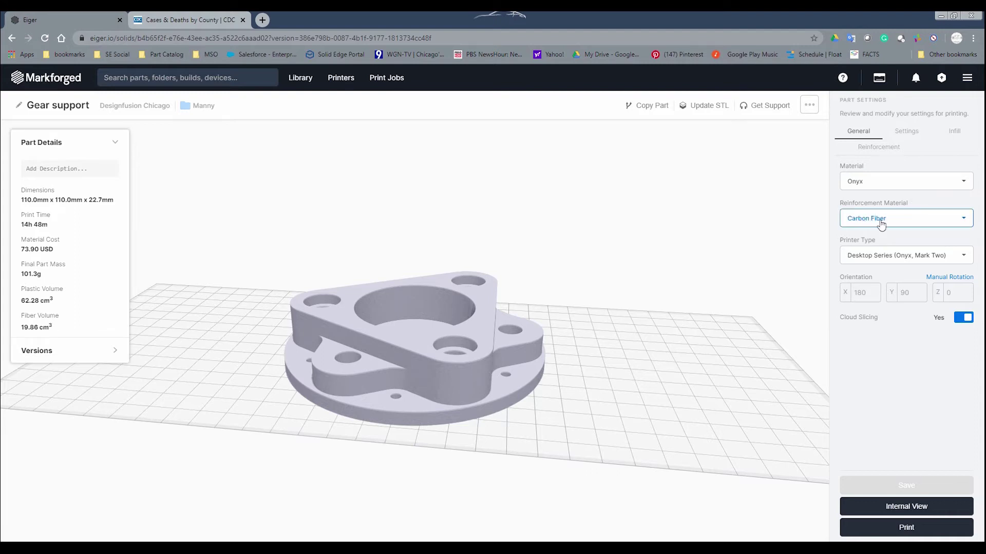
click(947, 222)
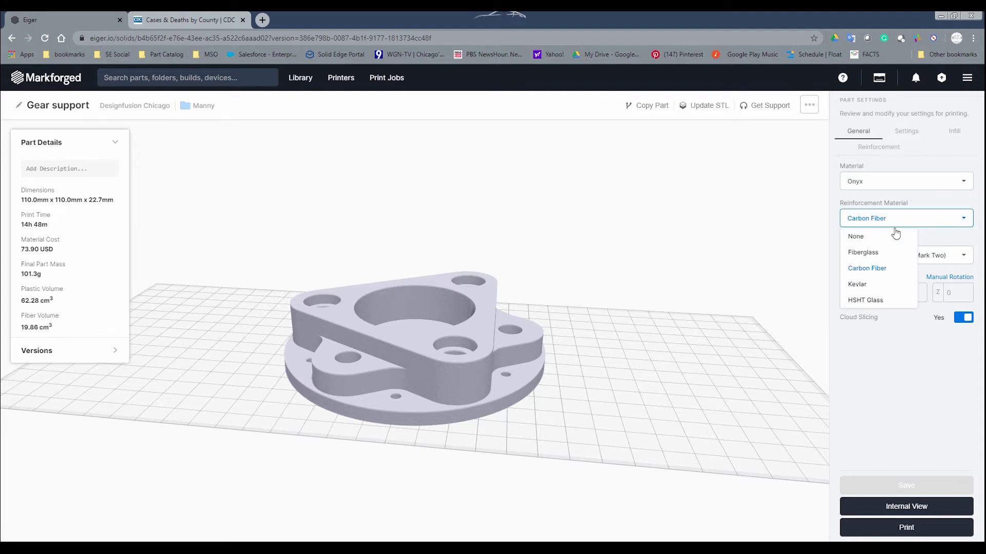
click(555, 198)
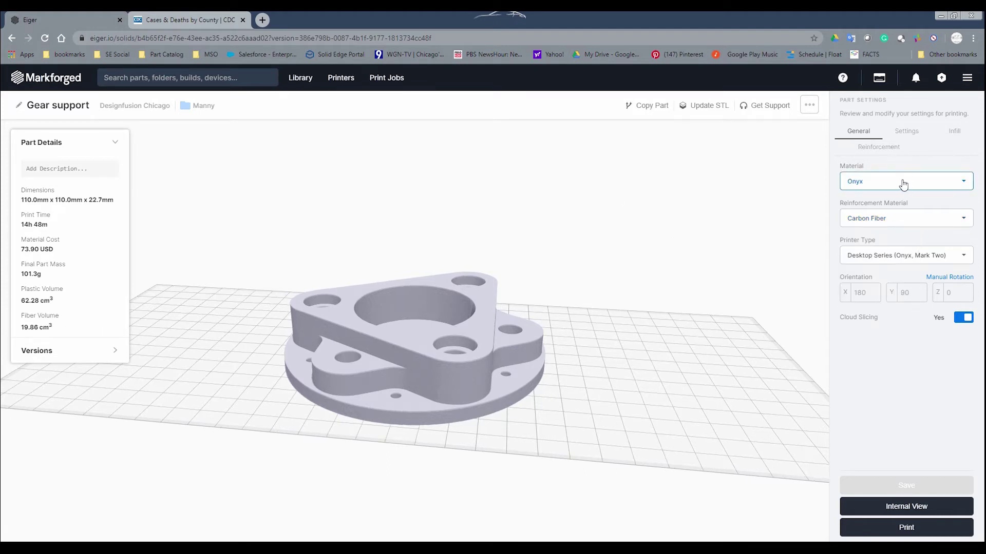
click(906, 131)
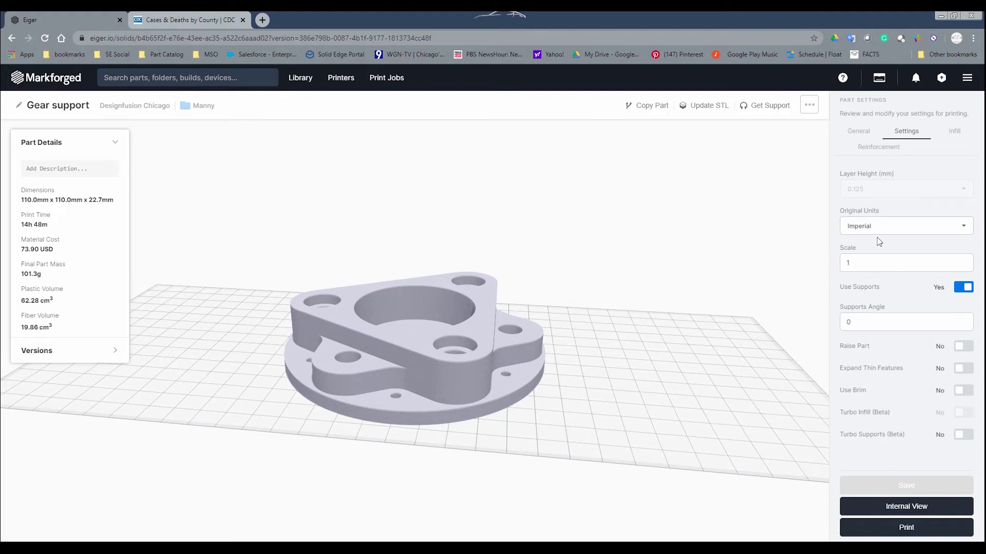
- Switch the part's infill to Rectangular Fill and review the resulting warnings
click(953, 132)
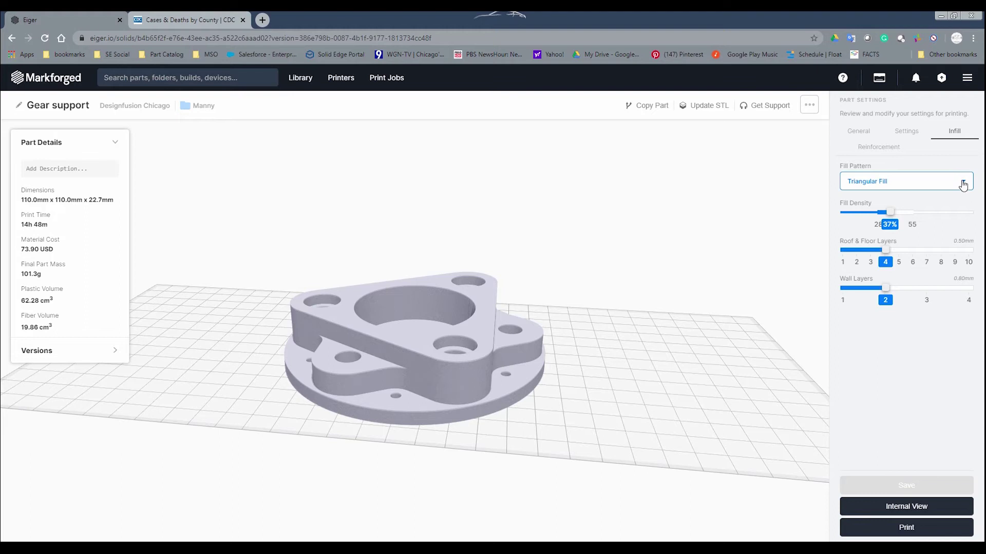
click(963, 184)
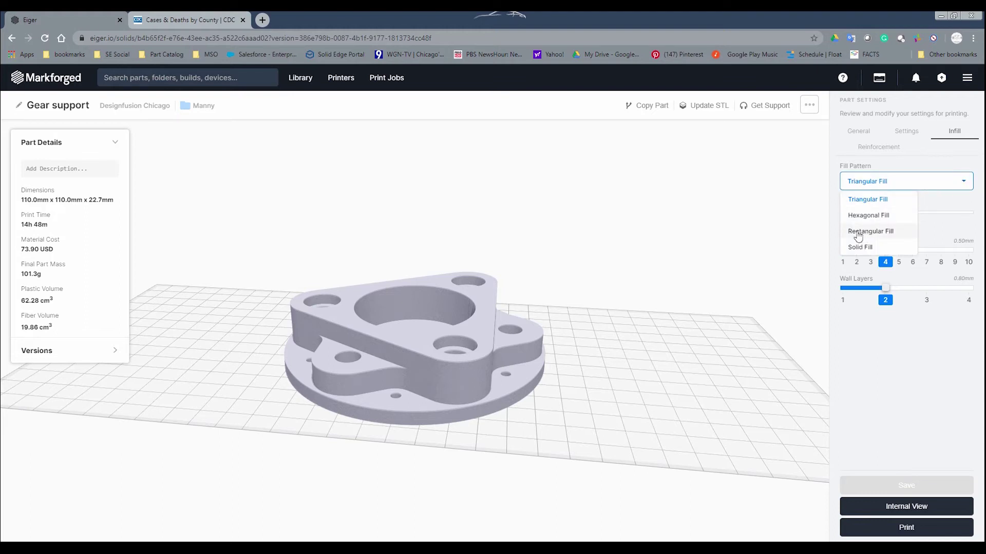
click(858, 232)
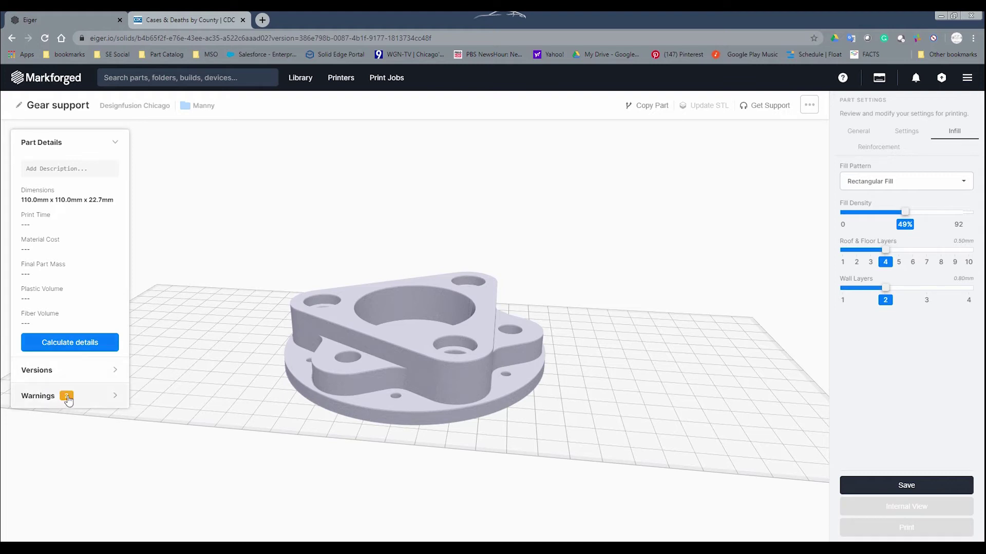
click(69, 400)
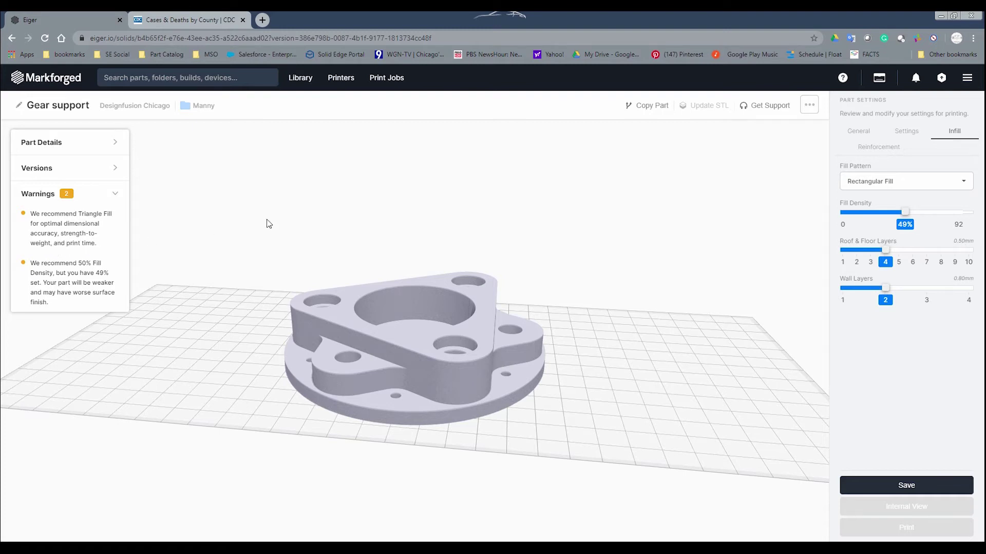
- Return the infill to Triangular Fill at 37% density and bring up the internal view
click(961, 182)
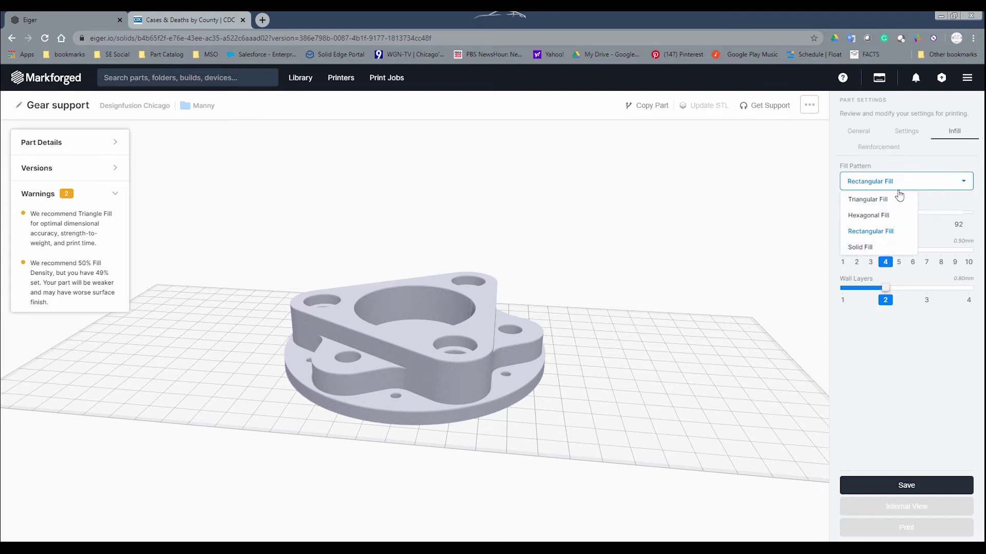
click(879, 200)
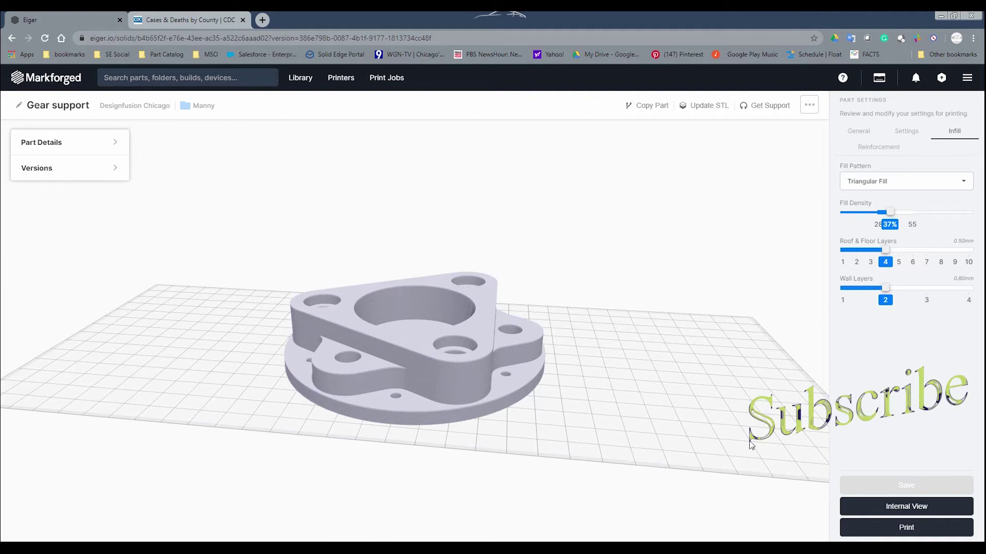
click(878, 507)
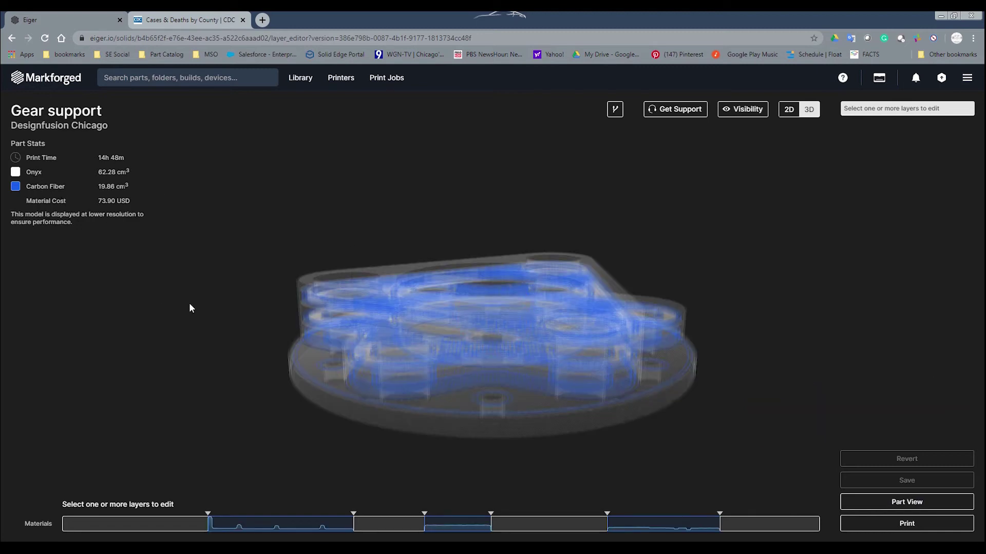
- Orbit to a side view and select layer groups 36–70 and 1–35, then layers 2–25
drag(200, 315, 265, 306)
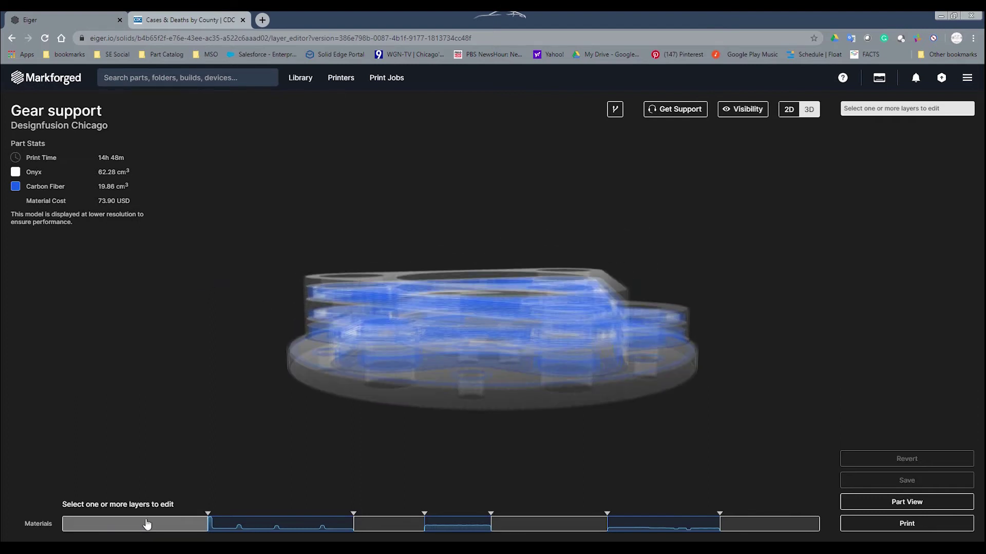
click(246, 529)
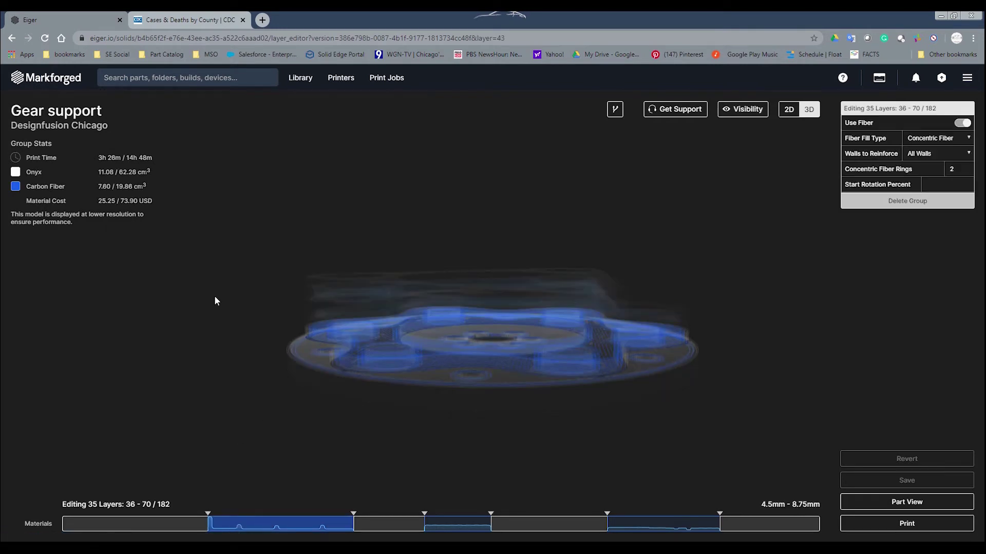
click(132, 522)
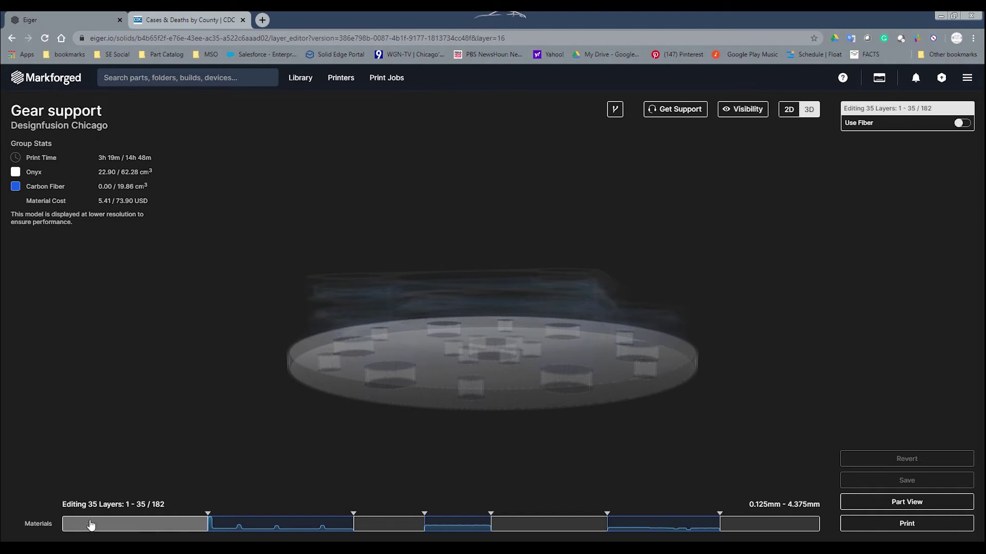
drag(69, 527, 199, 532)
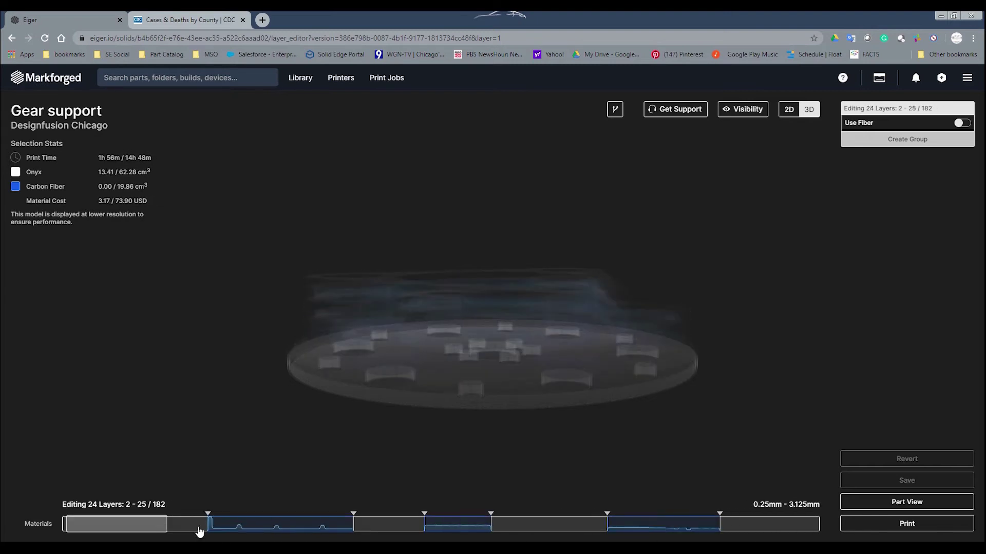
- Check fiber on layer 44, layers 38–43, group 36–70, layer 138 and unreinforced group 104–131
click(246, 532)
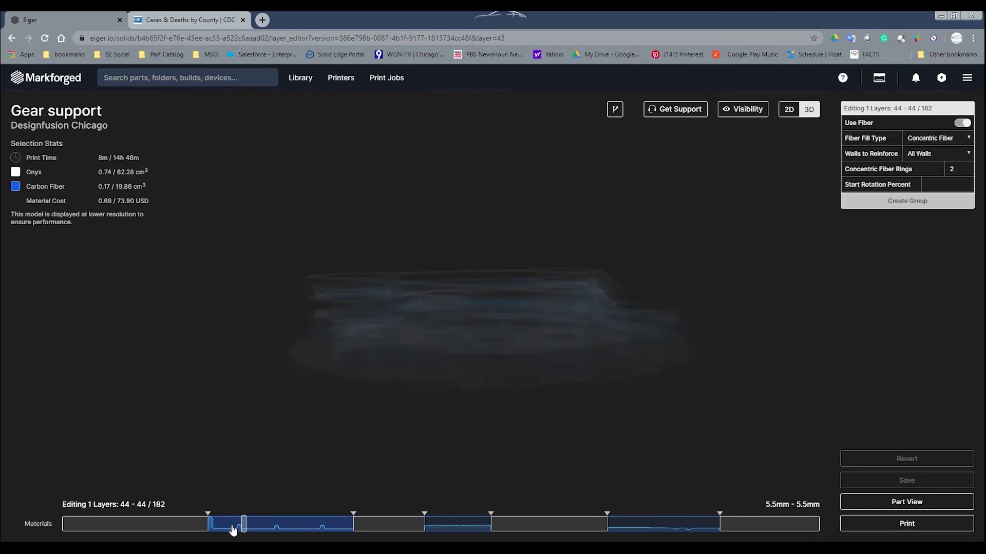
drag(217, 534, 334, 541)
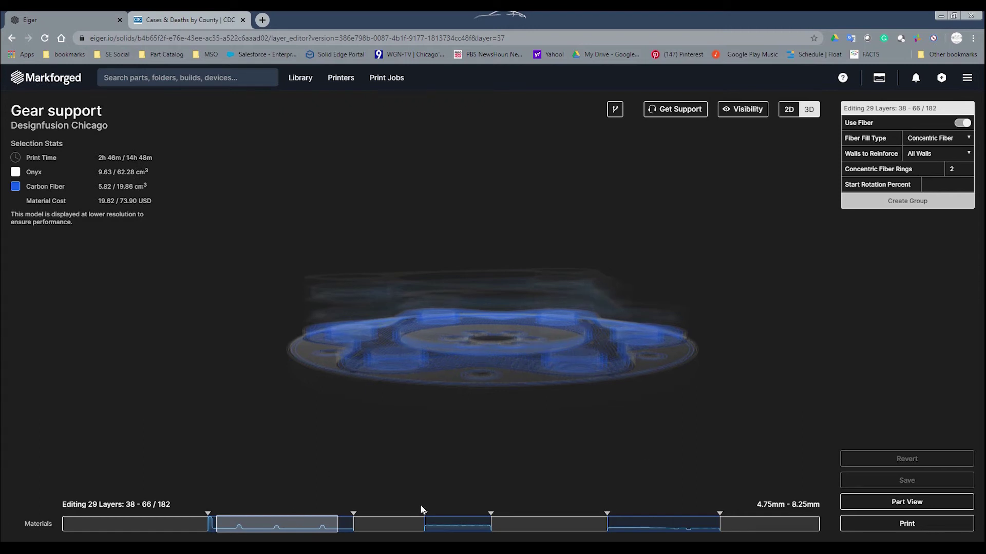
click(399, 524)
click(248, 532)
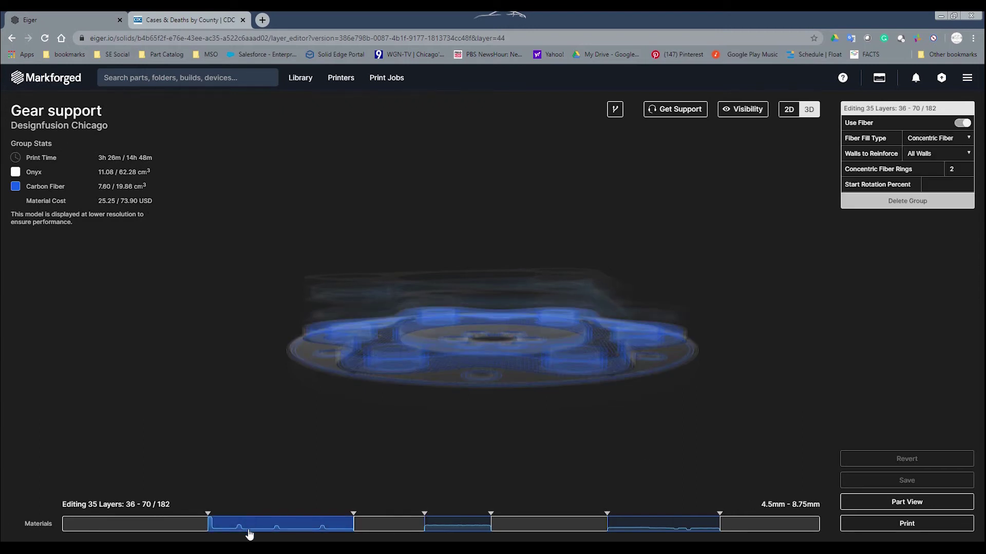
click(421, 521)
click(635, 524)
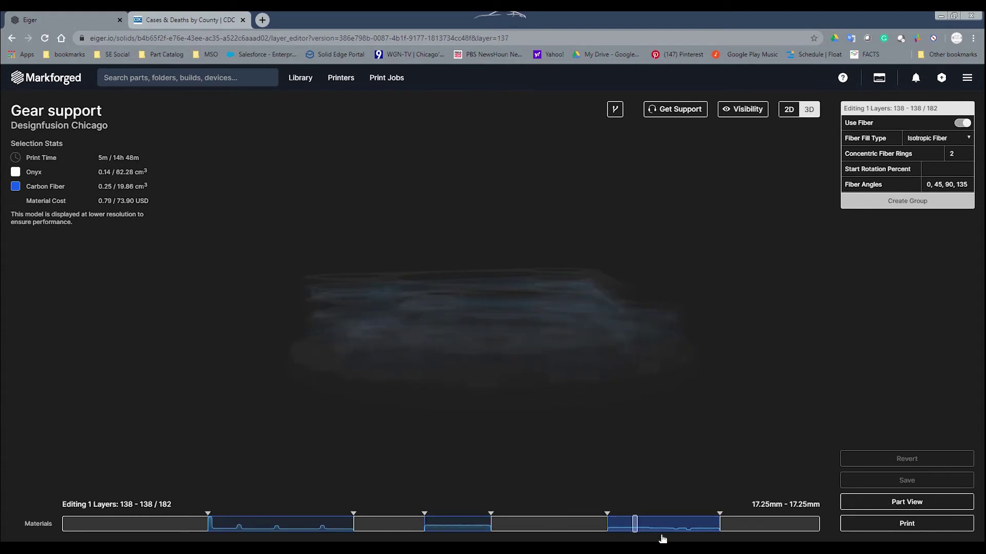
click(522, 525)
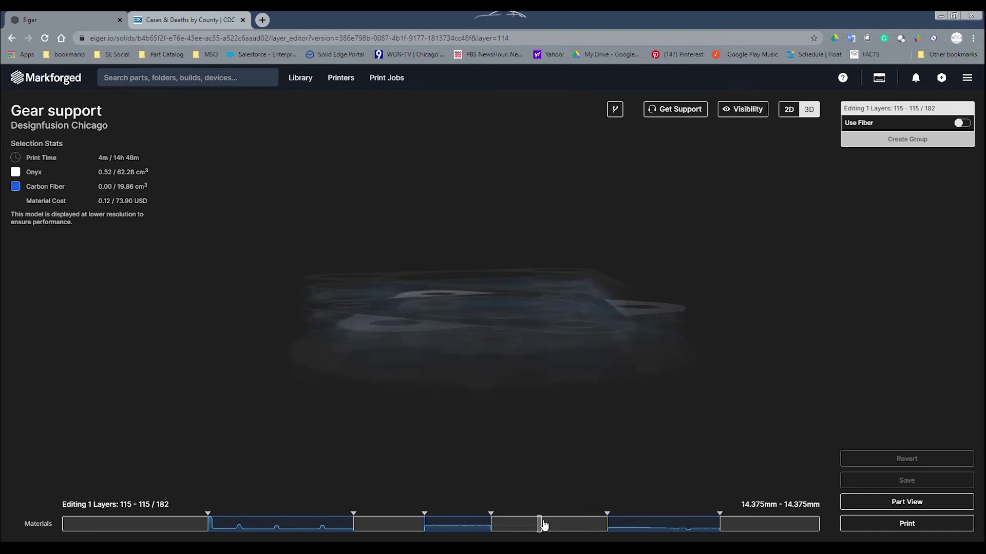
click(560, 524)
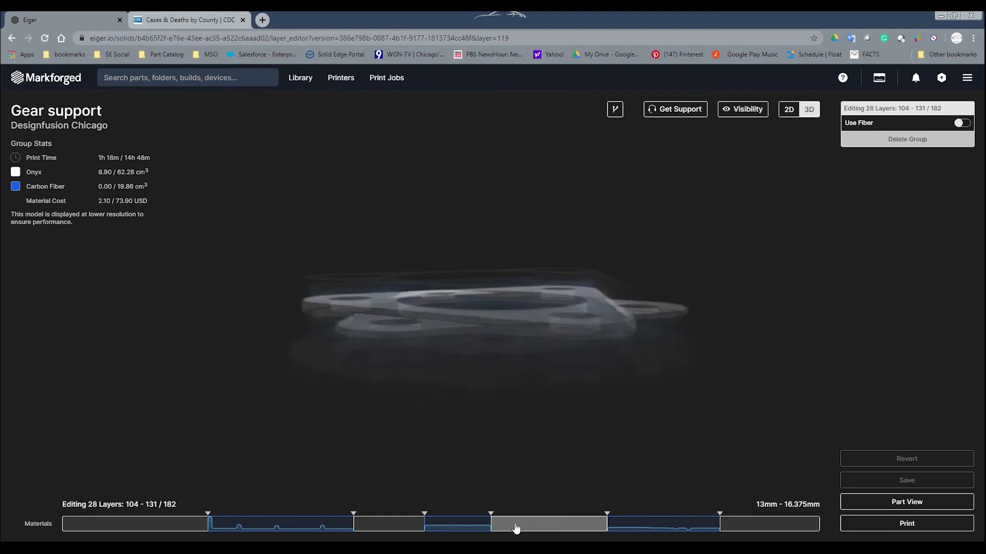
click(514, 525)
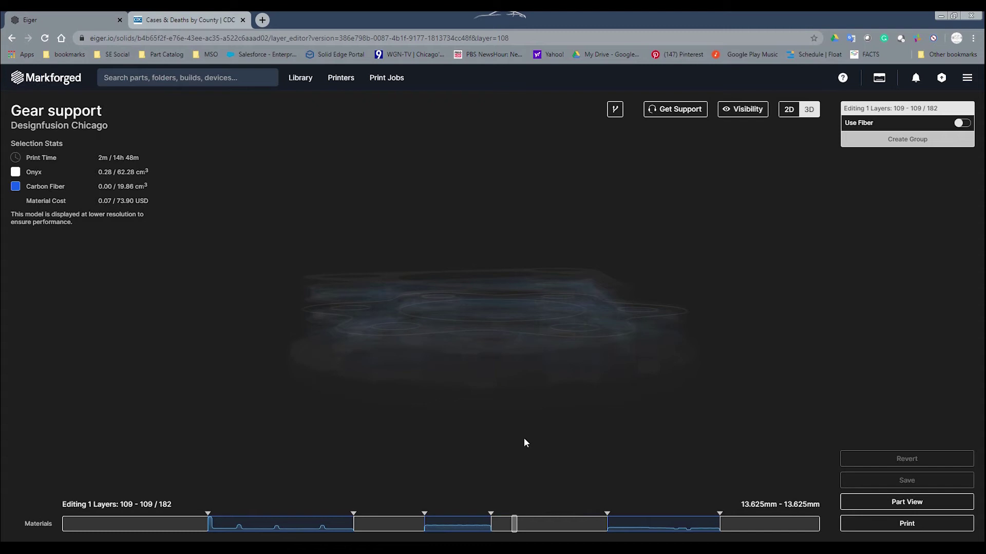
- Turn on fiber for layers 109–122 as a new group, then open the 132–158 group
drag(514, 525, 569, 533)
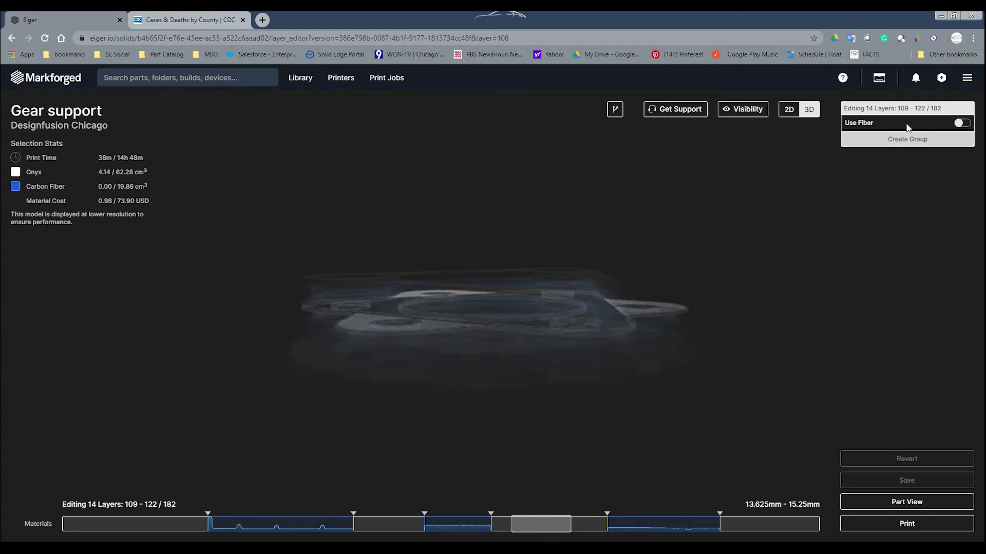
click(961, 128)
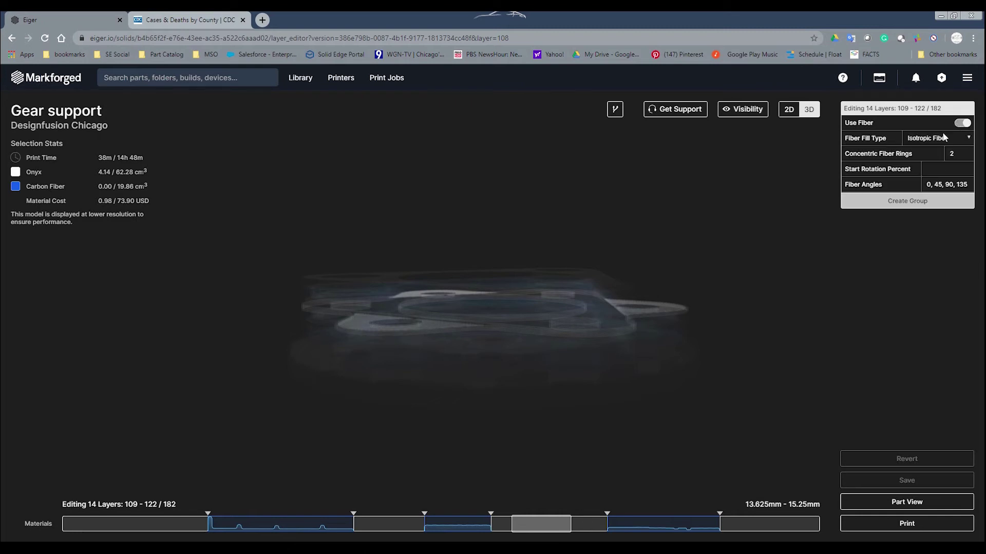
click(902, 203)
click(653, 520)
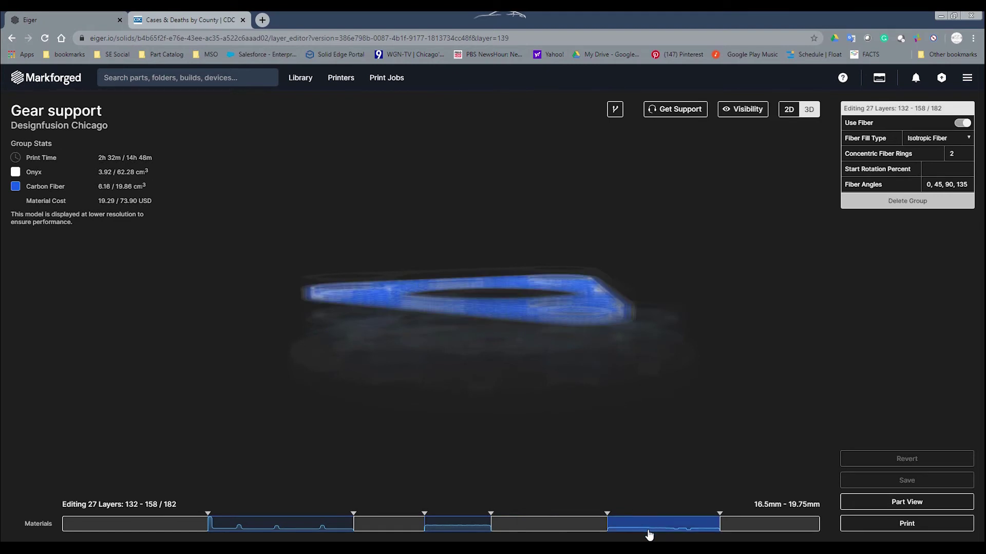
- Show layer 136 flat in 2D and set its fiber fill type to Concentric Fiber
click(789, 110)
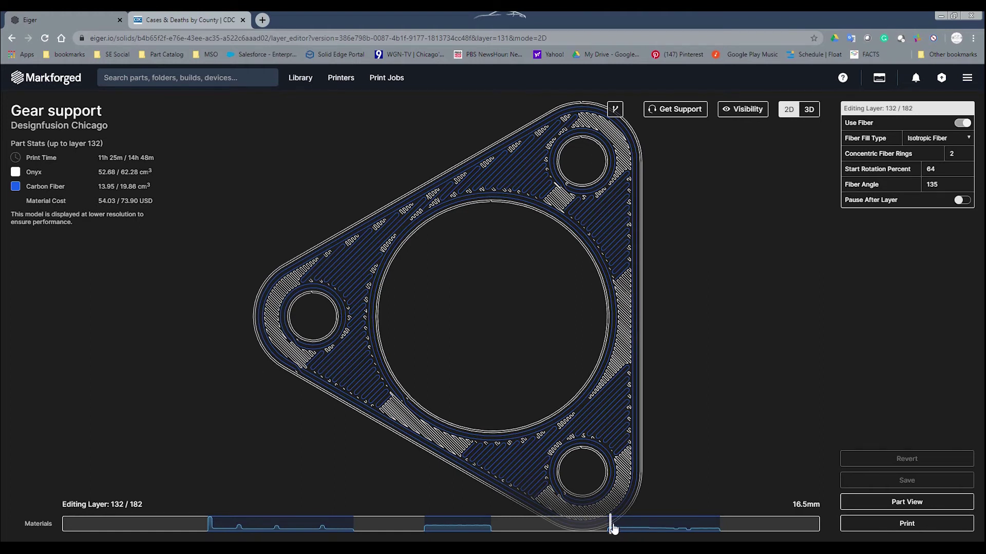
mouse_move(613, 529)
mouse_down()
mouse_move(701, 532)
mouse_move(626, 534)
mouse_up()
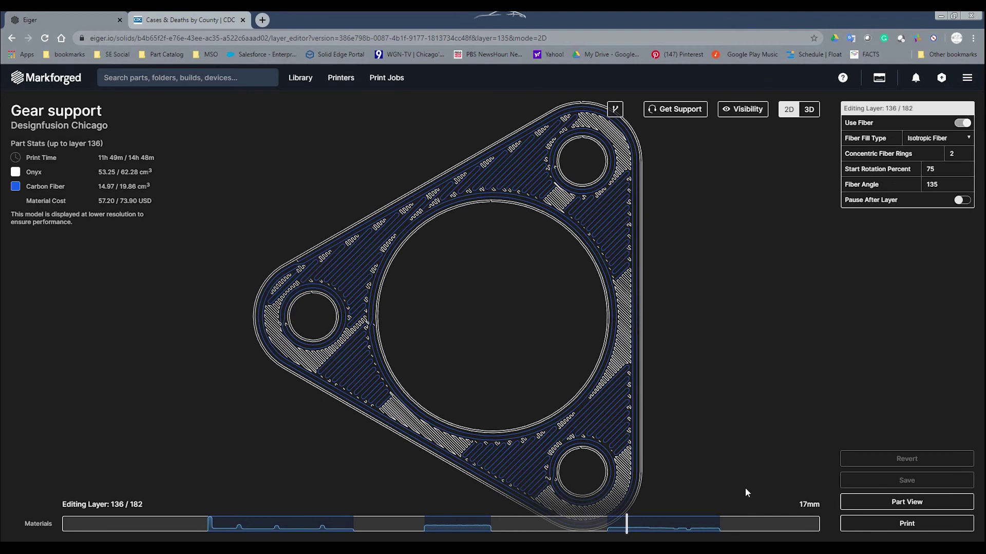
click(970, 140)
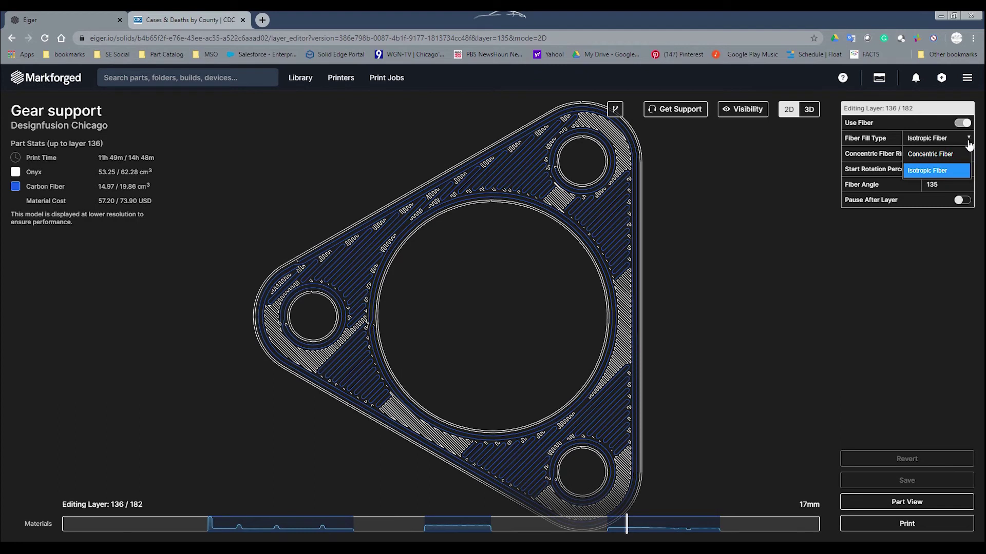
click(930, 155)
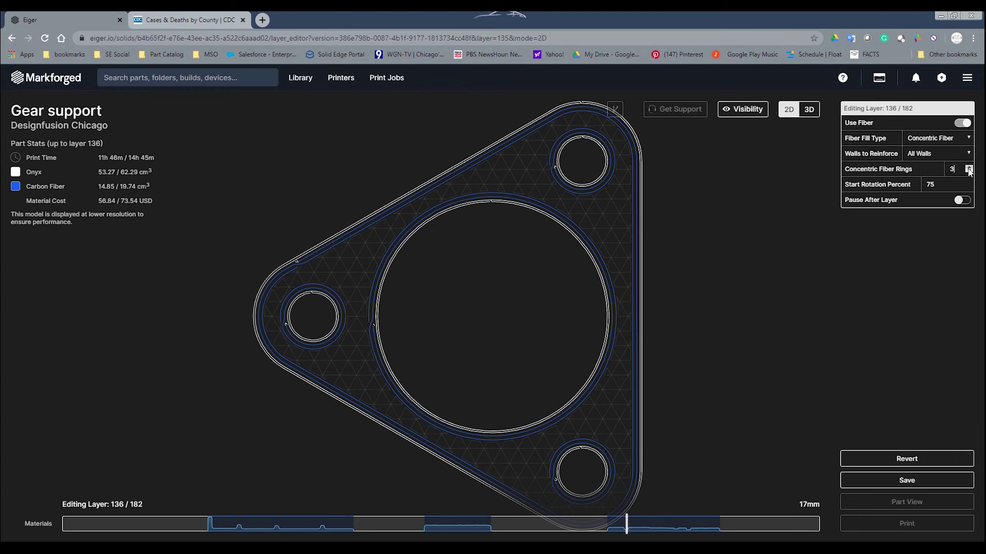
- Try 4 and 7 concentric fiber rings on layer 136, settle on 5, then go to layer 145
click(969, 168)
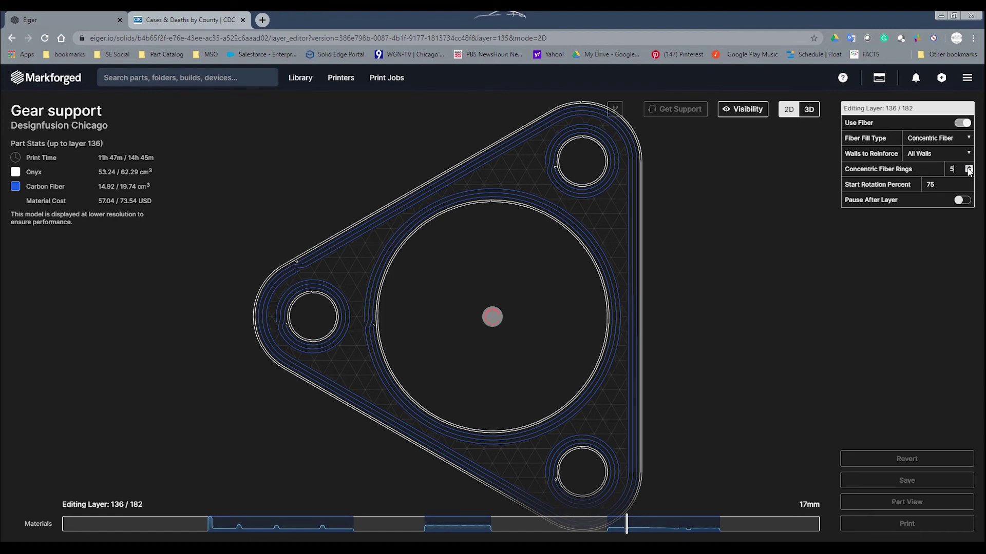
click(969, 169)
click(969, 169)
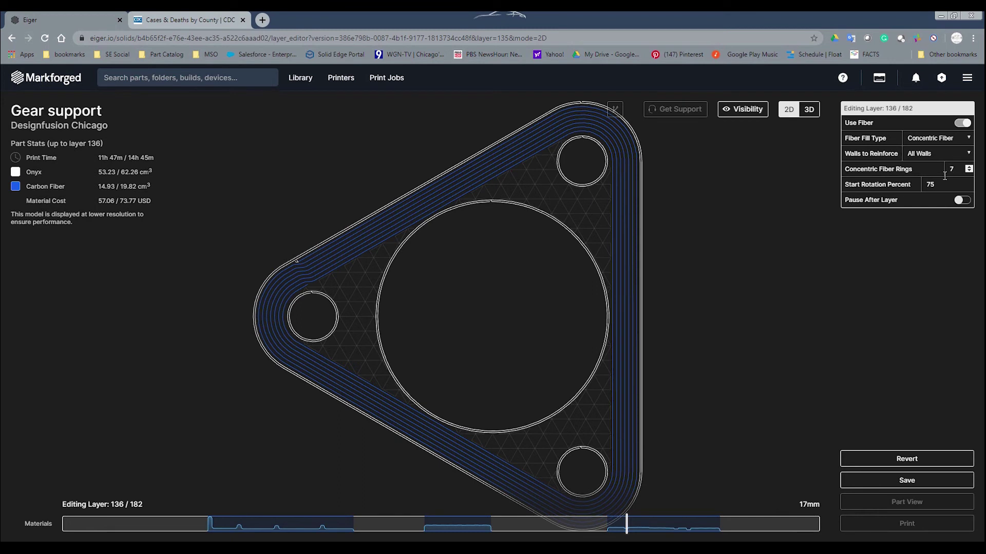
click(970, 172)
click(970, 172)
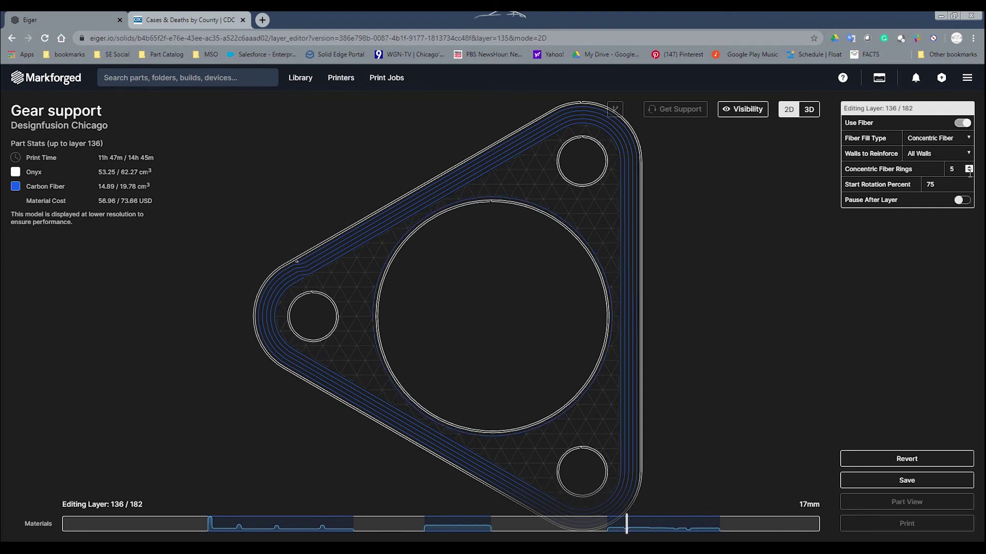
click(664, 531)
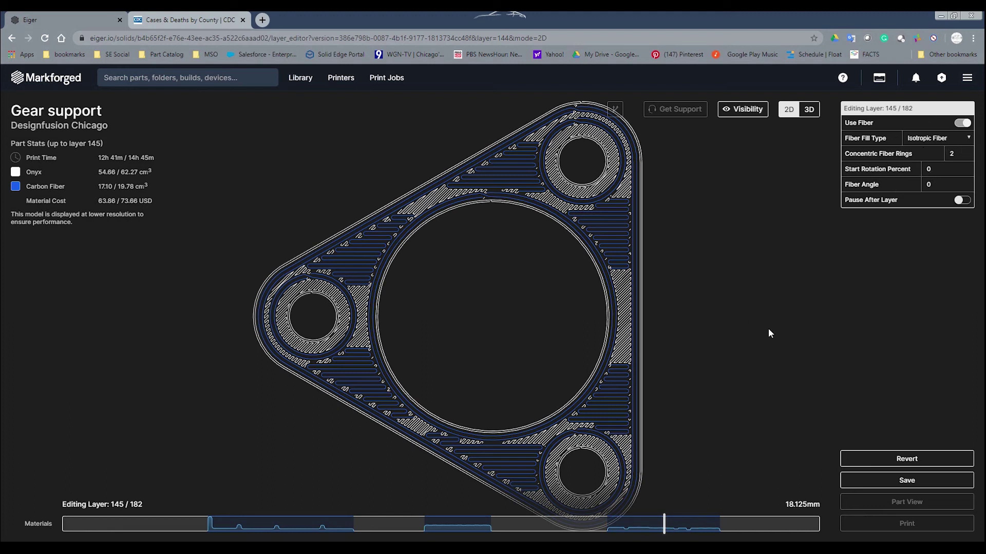
- Give layer 145 two concentric fiber rings reinforcing inner holes only, then step to layer 147
click(966, 139)
click(938, 154)
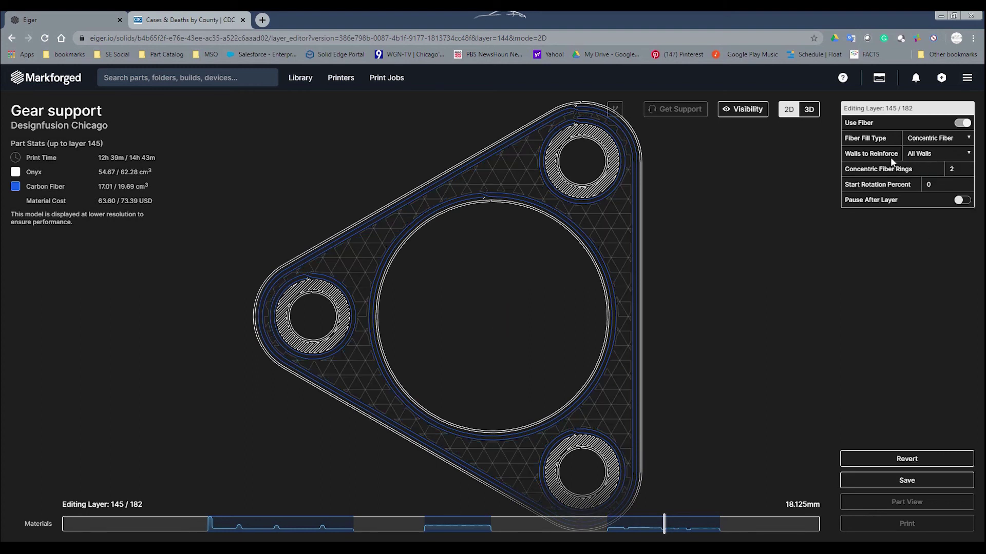
click(966, 157)
click(951, 186)
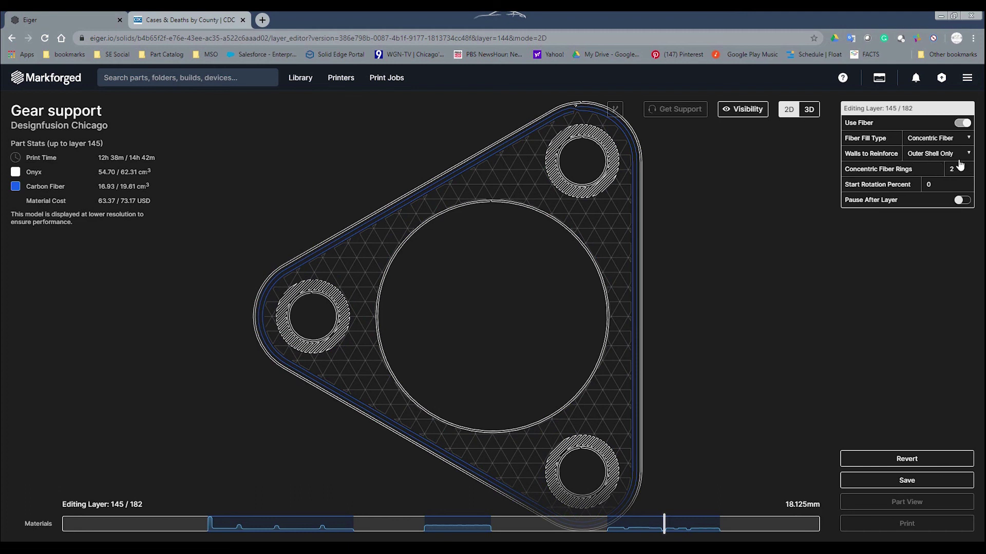
click(965, 154)
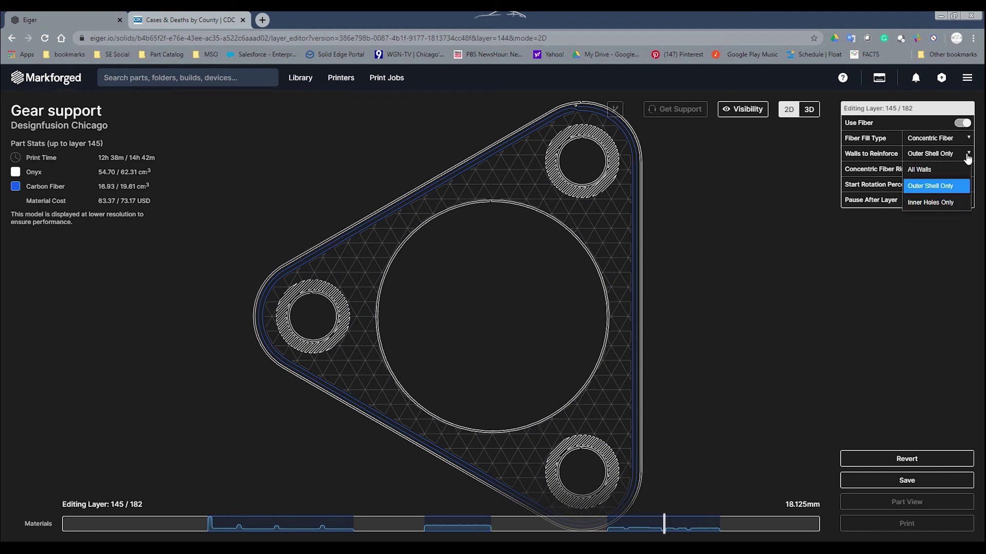
click(941, 203)
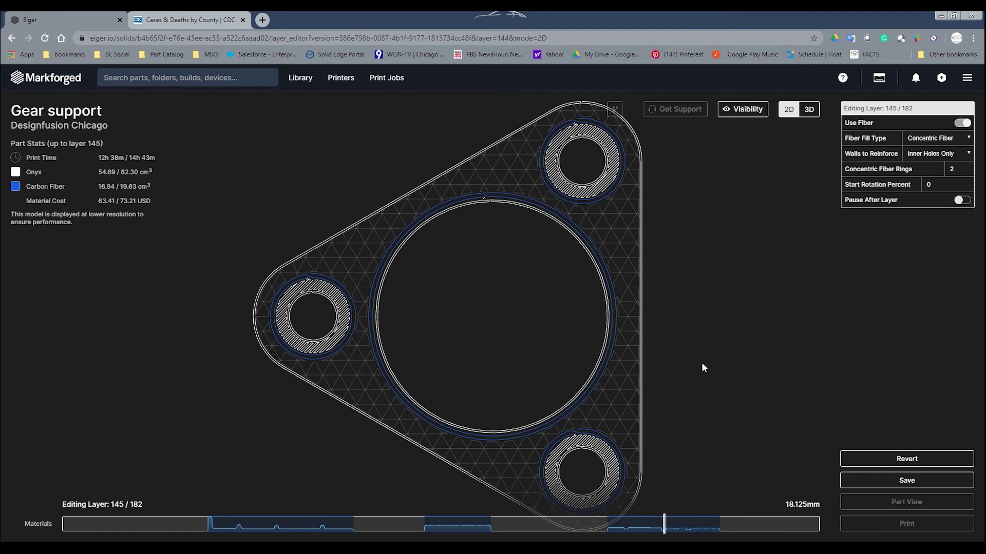
key(Right)
key(Right)
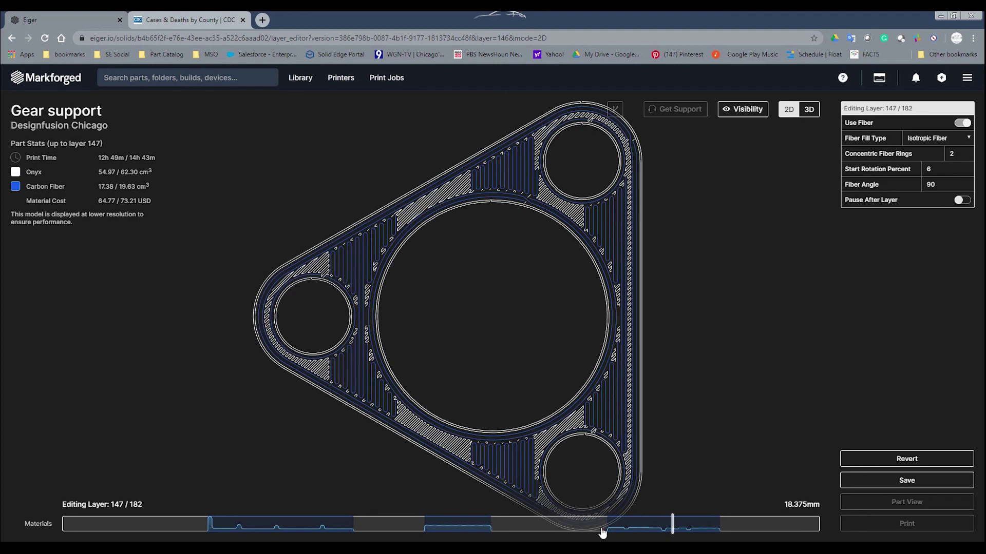
- Review fiber on layers 59, 56 and around 60, ending on unreinforced layer 165
click(466, 532)
click(307, 532)
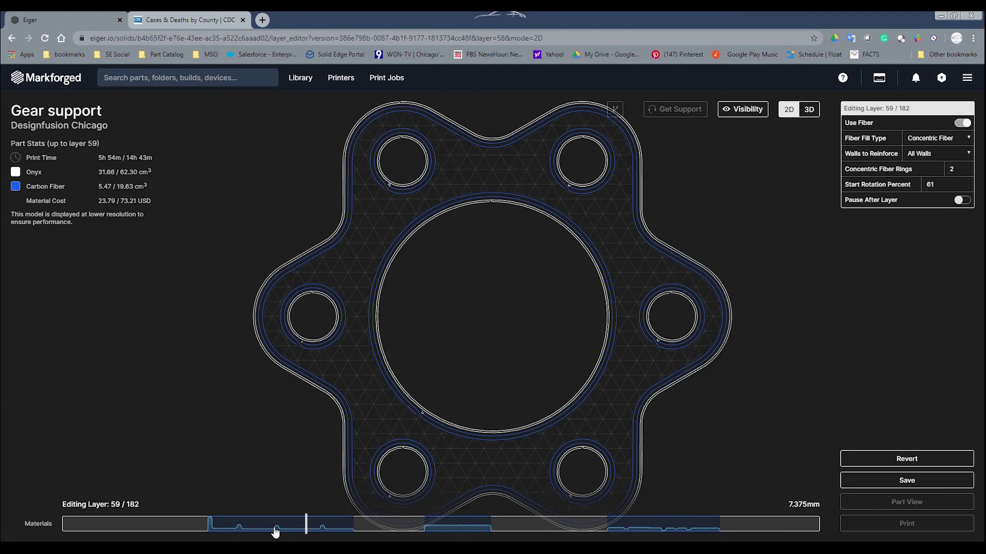
click(232, 532)
click(295, 532)
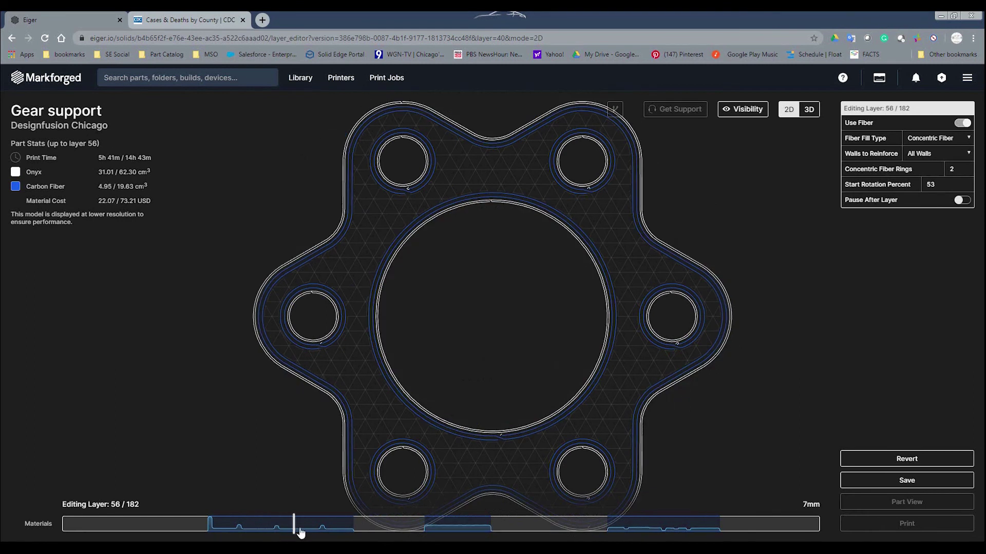
mouse_move(301, 533)
mouse_down()
mouse_move(331, 533)
mouse_move(301, 532)
mouse_move(328, 534)
mouse_move(315, 533)
mouse_up()
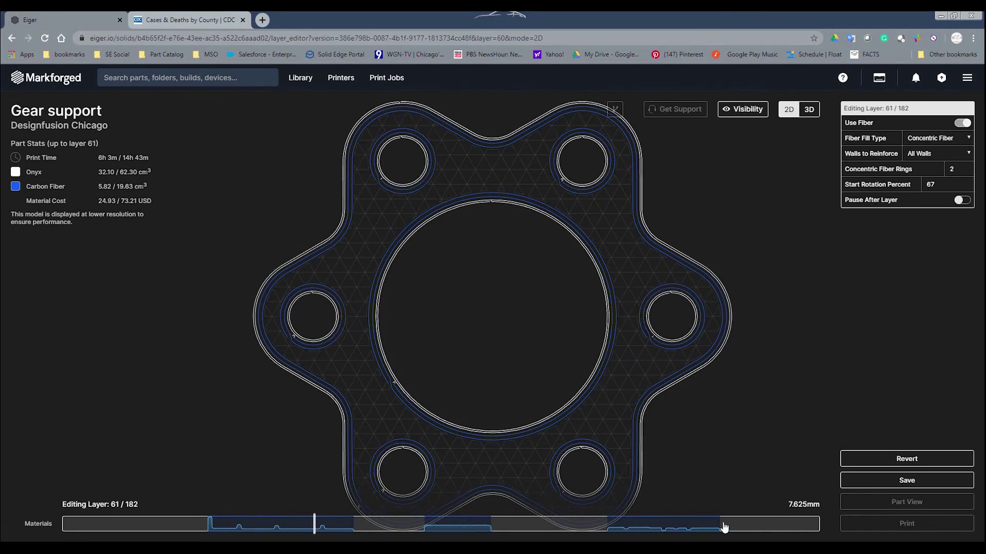
click(704, 529)
click(746, 531)
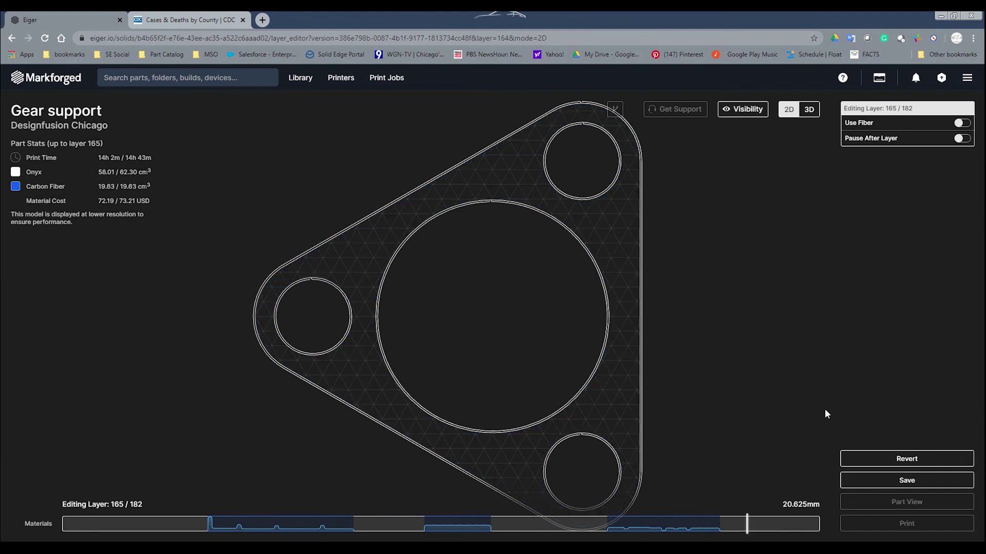